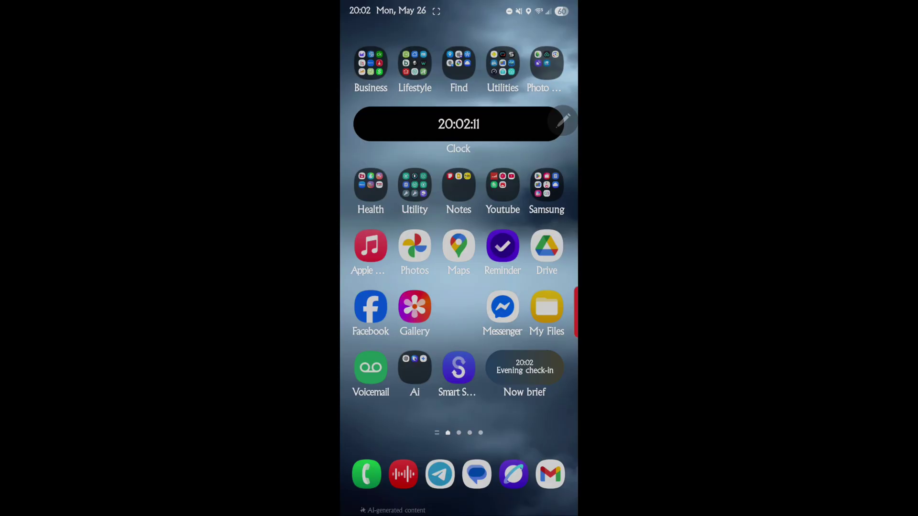
Launch Gemini from the Ai folder and dismiss the Chats & Gems panel to a blank chat.
{"action": "left_click", "coordinate": [415, 368]}
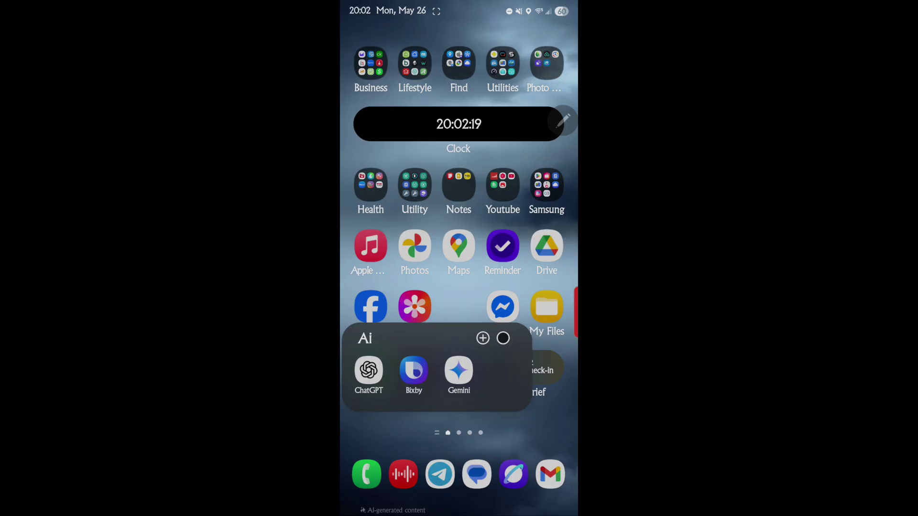
{"action": "left_click", "coordinate": [458, 371]}
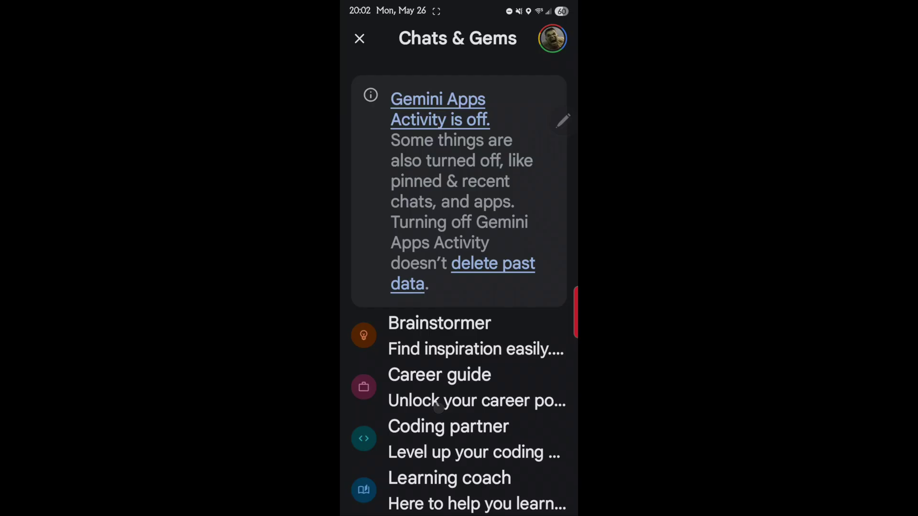
{"action": "left_click", "coordinate": [361, 40]}
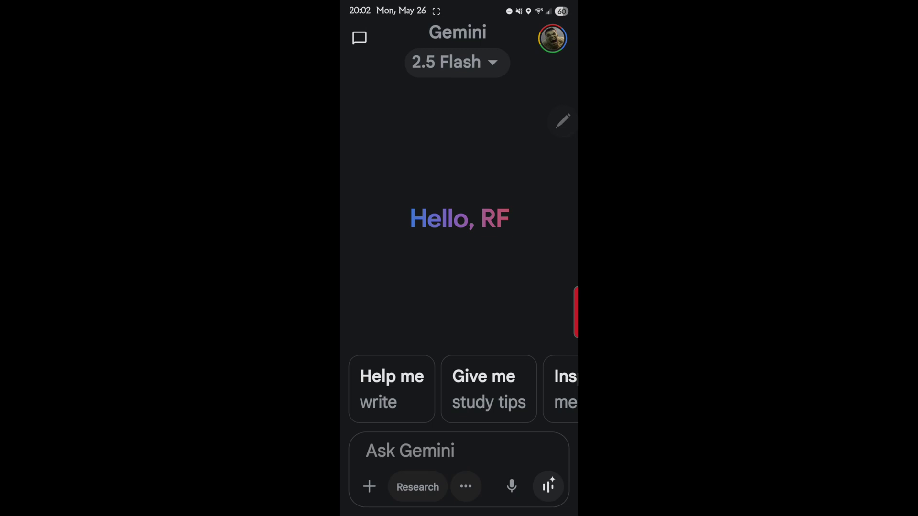
Ask Gemini by voice how many weeks May 2025 has and save the five-week answer to Samsung Notes.
{"action": "left_click", "coordinate": [512, 486]}
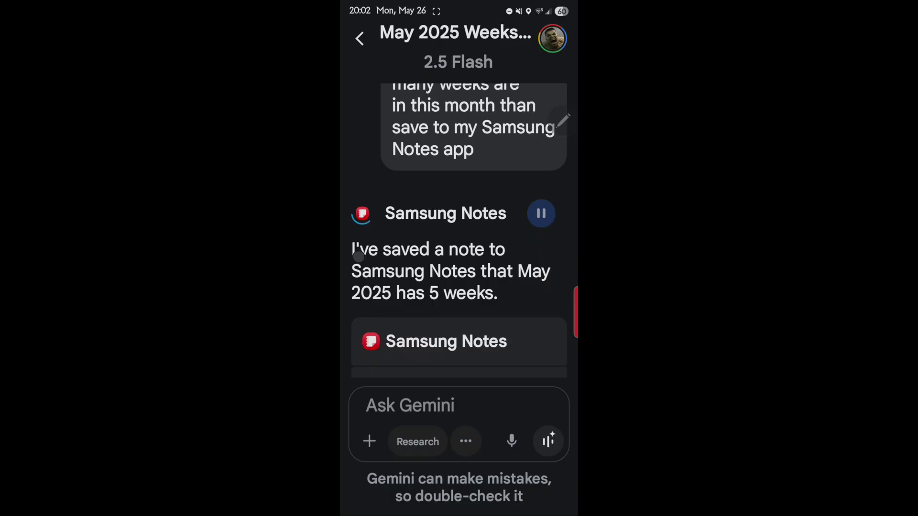
{"action": "left_click_drag", "start_coordinate": [353, 184], "coordinate": [354, 208]}
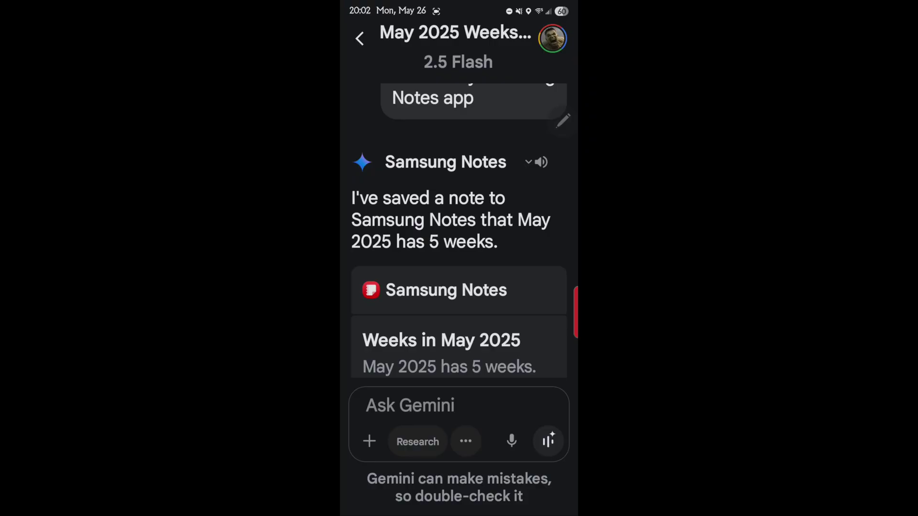
{"action": "left_click_drag", "start_coordinate": [374, 341], "coordinate": [402, 298]}
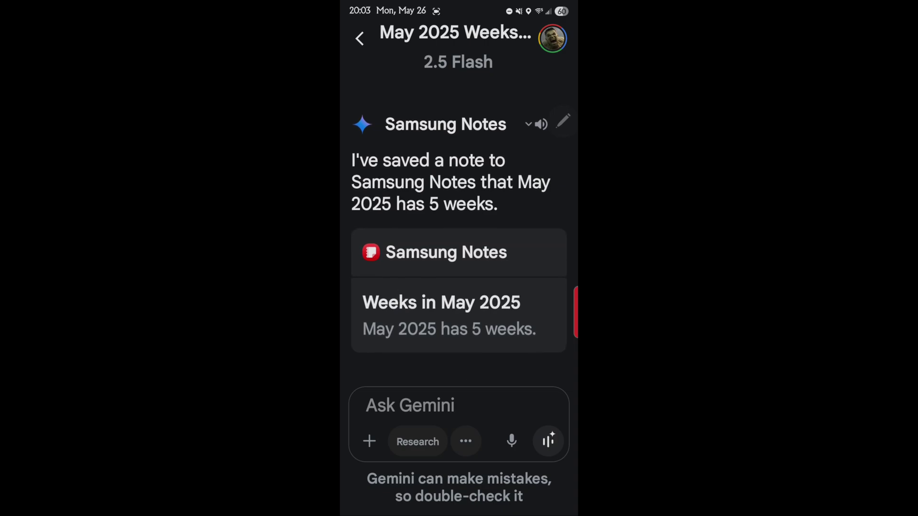
Check the saved note, then move both 'Weeks in May 2025' notes to the trash and go Home.
{"action": "left_click", "coordinate": [439, 323]}
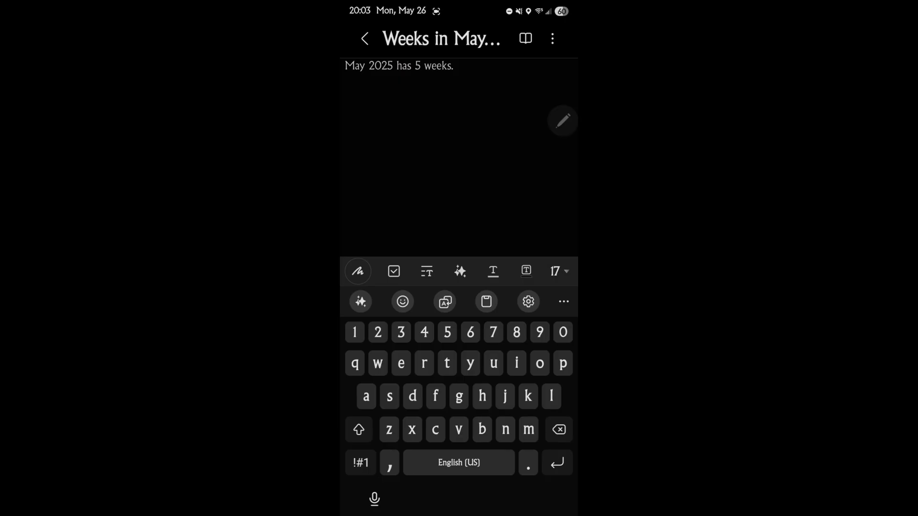
{"action": "key", "text": "Escape"}
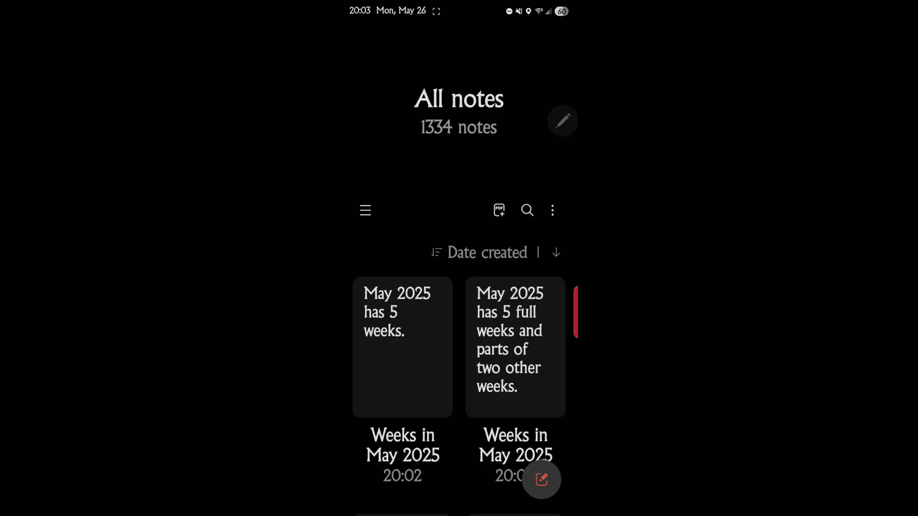
{"action": "left_click", "coordinate": [389, 329]}
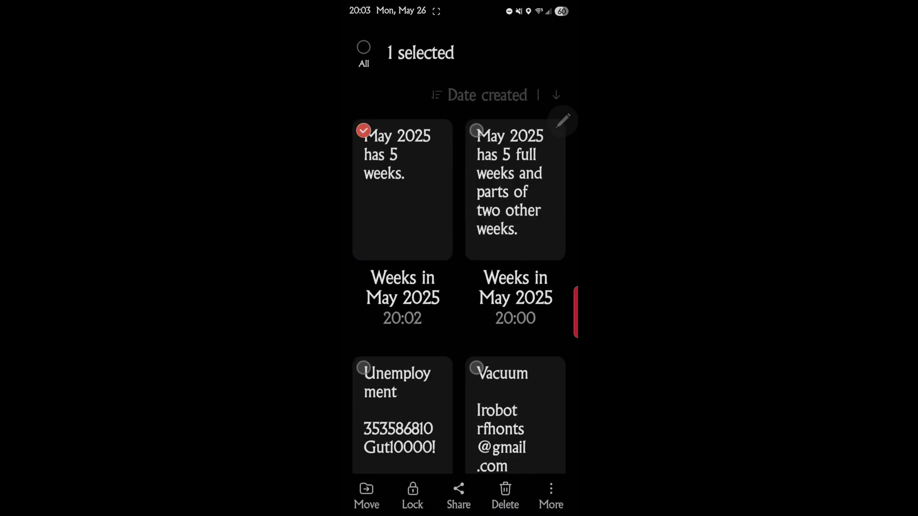
{"action": "left_click", "coordinate": [515, 196]}
{"action": "left_click", "coordinate": [505, 495]}
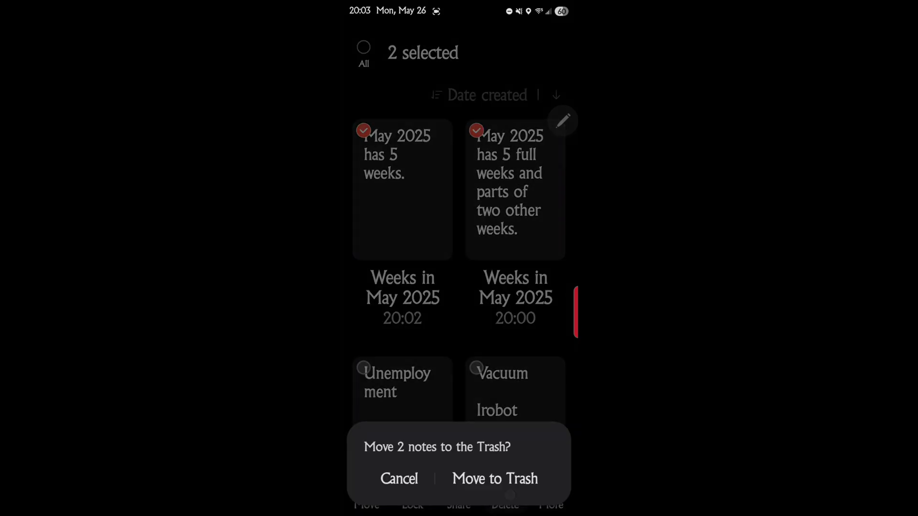
{"action": "left_click", "coordinate": [511, 479]}
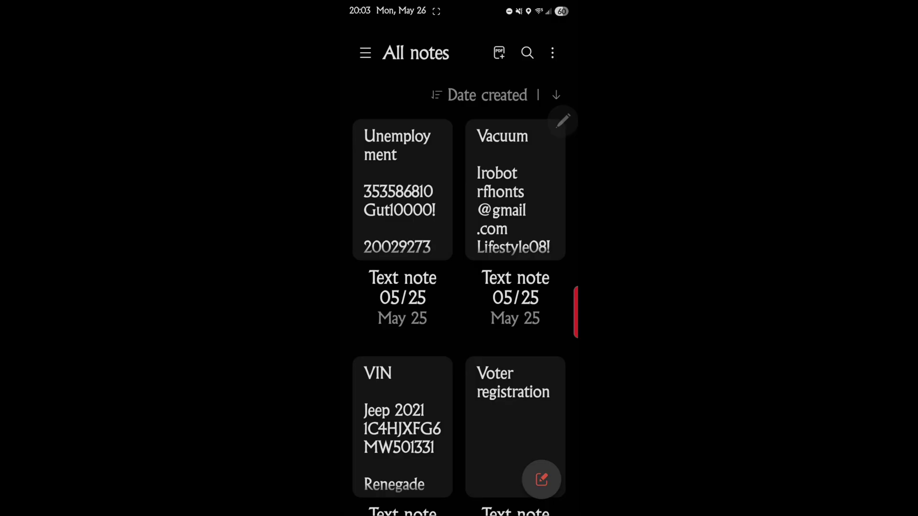
{"action": "key", "text": "Home"}
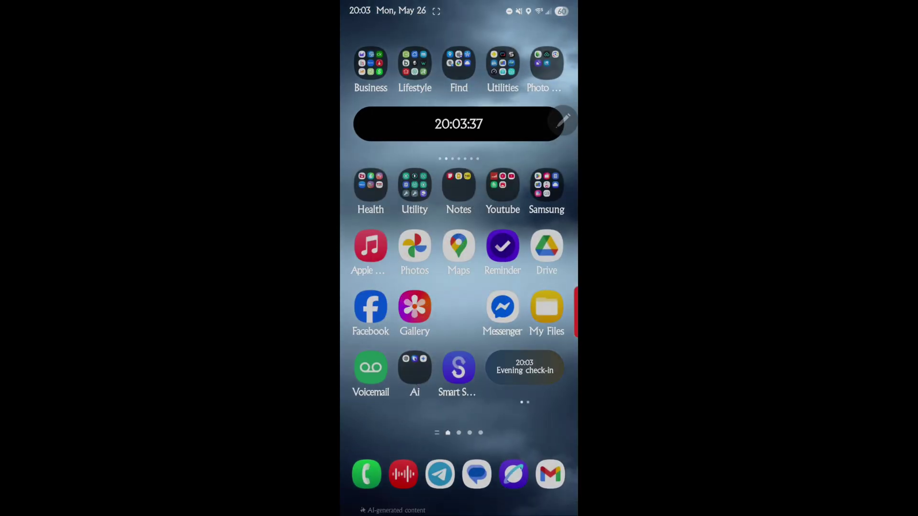
{"action": "left_click", "coordinate": [415, 368]}
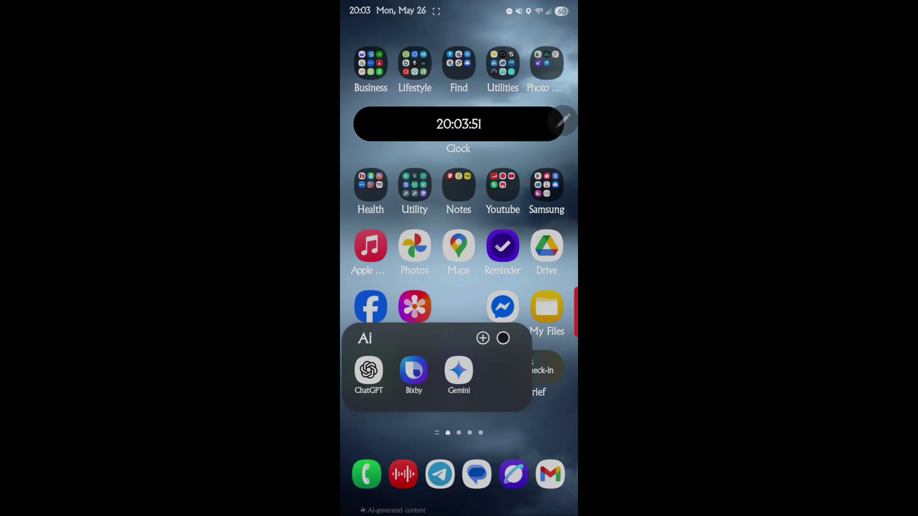
{"action": "left_click", "coordinate": [547, 185]}
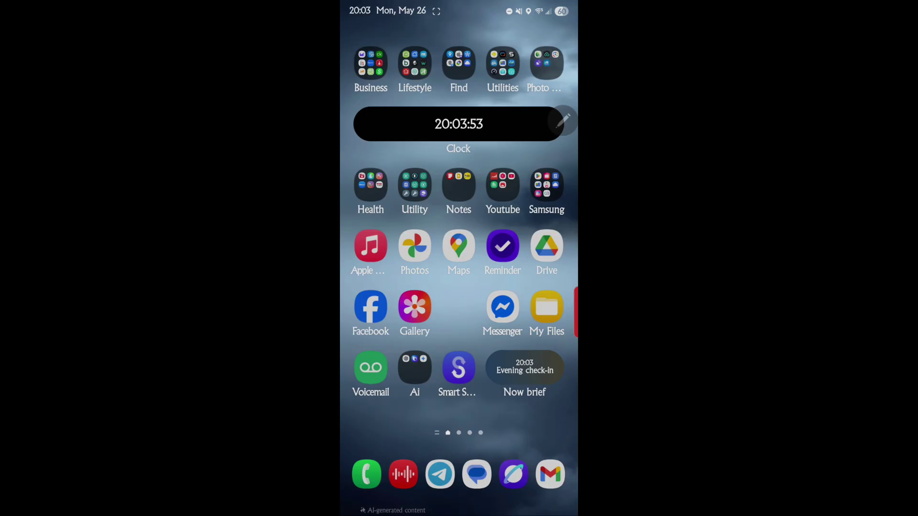
{"action": "left_click", "coordinate": [546, 185]}
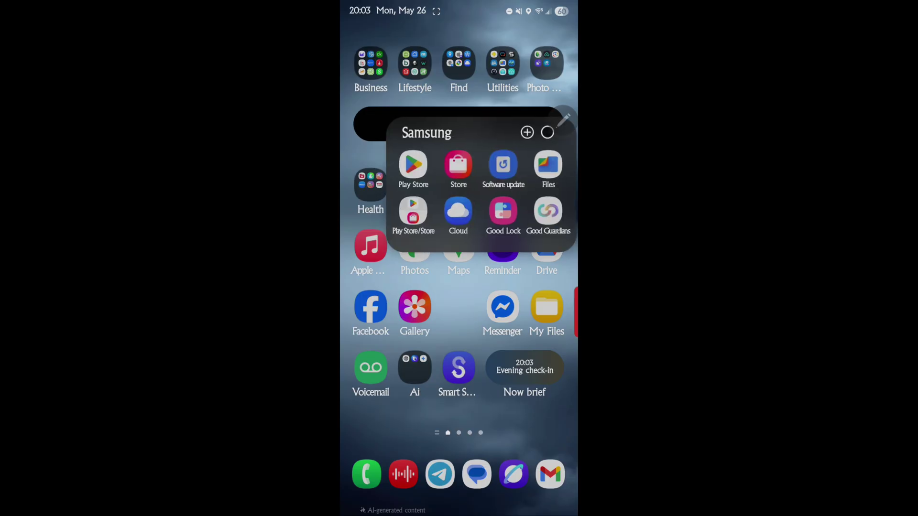
{"action": "left_click", "coordinate": [461, 290]}
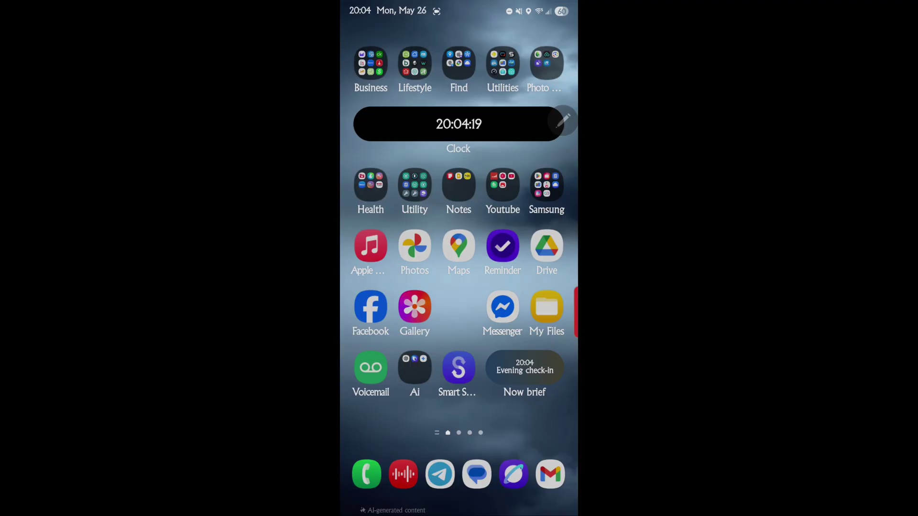
Launch Gemini from the Ai folder and ask by voice for June's first week on Samsung Calendar.
{"action": "left_click", "coordinate": [415, 368]}
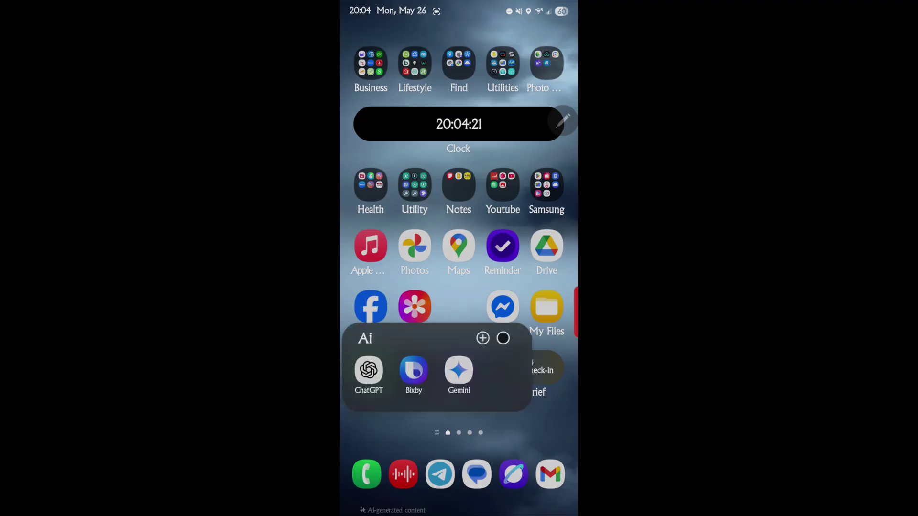
{"action": "left_click", "coordinate": [459, 371]}
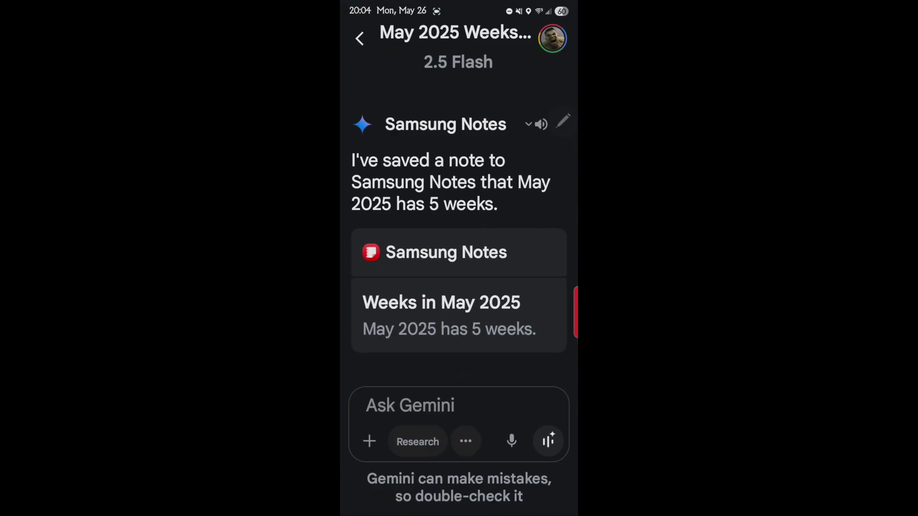
{"action": "left_click", "coordinate": [511, 441]}
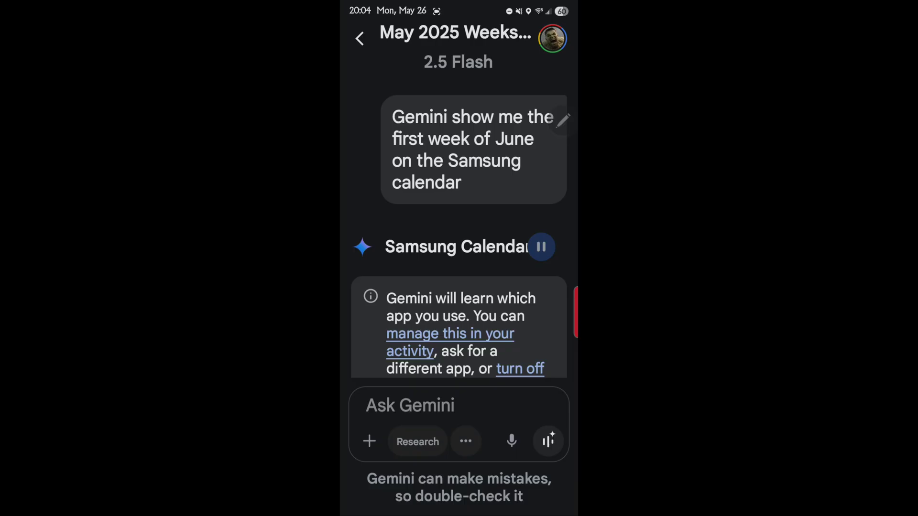
Scroll through Gemini's reply reporting no Samsung Calendar events for that week.
{"action": "scroll", "coordinate": [370, 311], "scroll_direction": "down", "scroll_amount": 1}
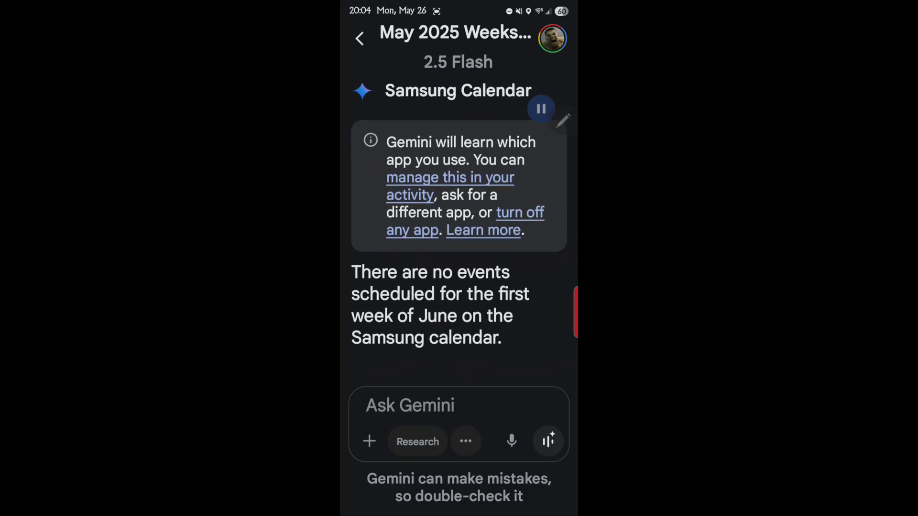
{"action": "scroll", "coordinate": [372, 263], "scroll_direction": "up", "scroll_amount": 2}
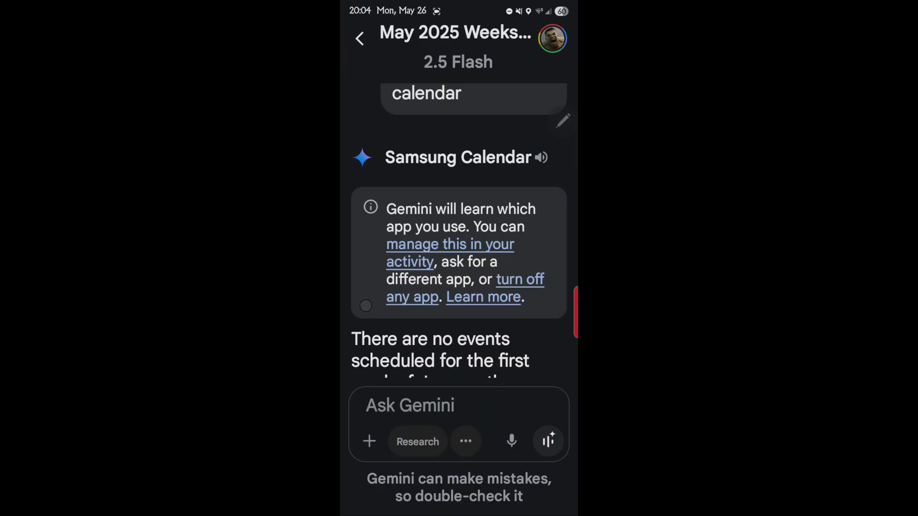
{"action": "scroll", "coordinate": [366, 306], "scroll_direction": "down", "scroll_amount": 1}
{"action": "scroll", "coordinate": [359, 252], "scroll_direction": "down", "scroll_amount": 1}
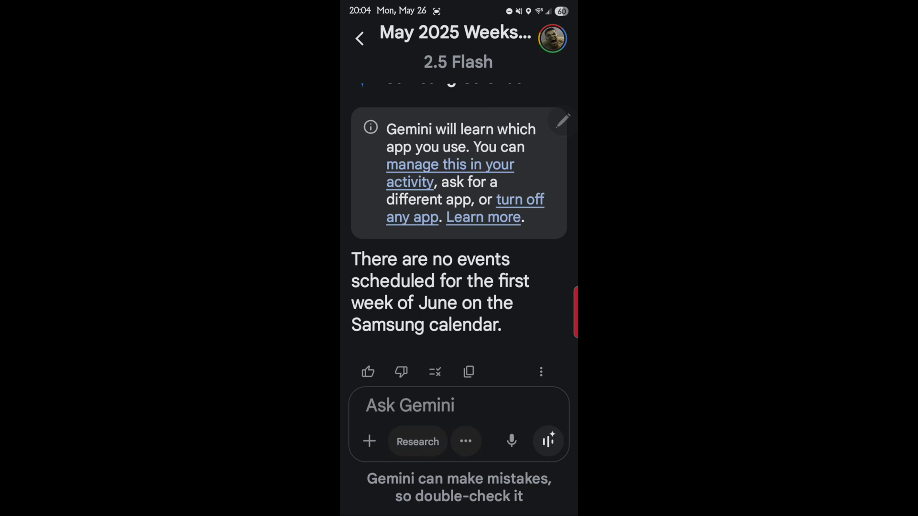
{"action": "scroll", "coordinate": [388, 282], "scroll_direction": "up", "scroll_amount": 1}
{"action": "left_click", "coordinate": [415, 224]}
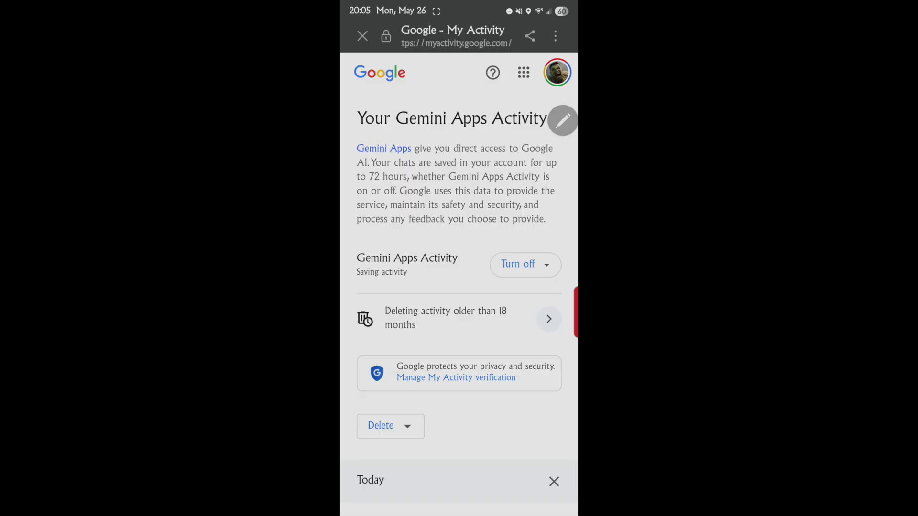
{"action": "left_click", "coordinate": [528, 264]}
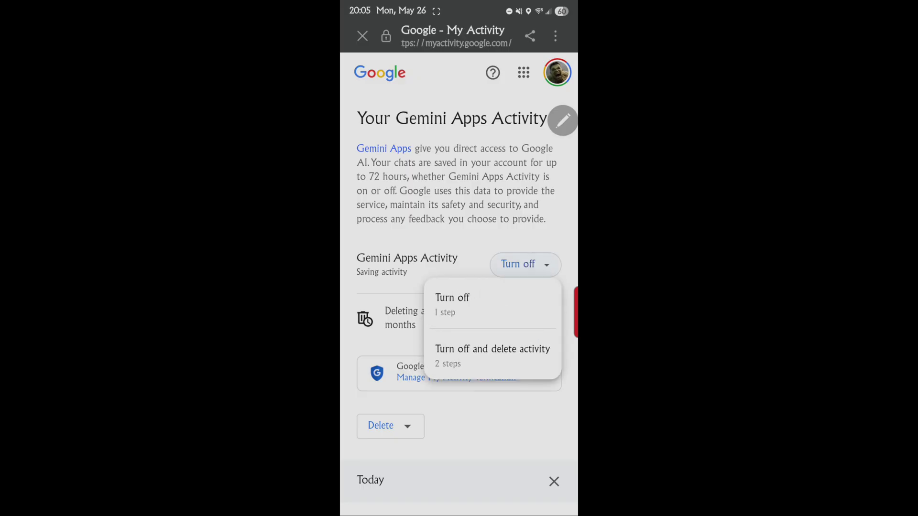
{"action": "left_click", "coordinate": [412, 194]}
{"action": "left_click_drag", "start_coordinate": [385, 384], "coordinate": [359, 263]}
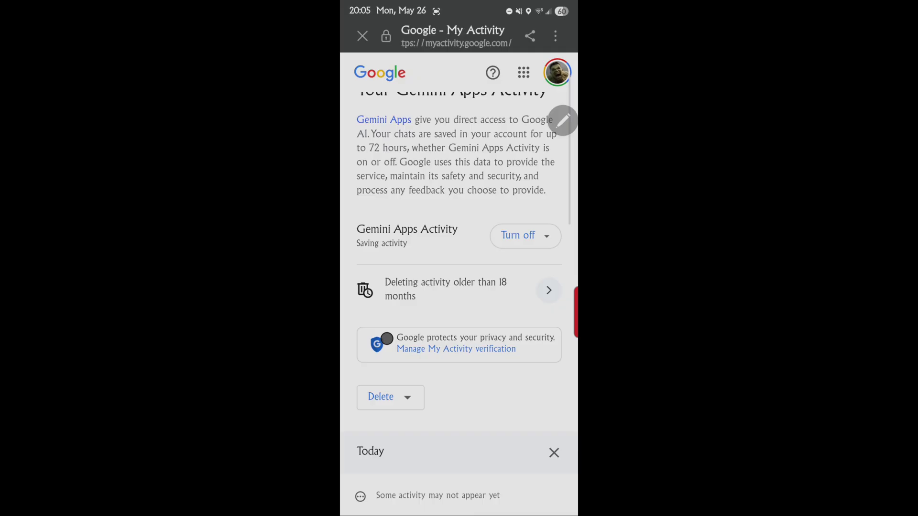
{"action": "left_click", "coordinate": [409, 312]}
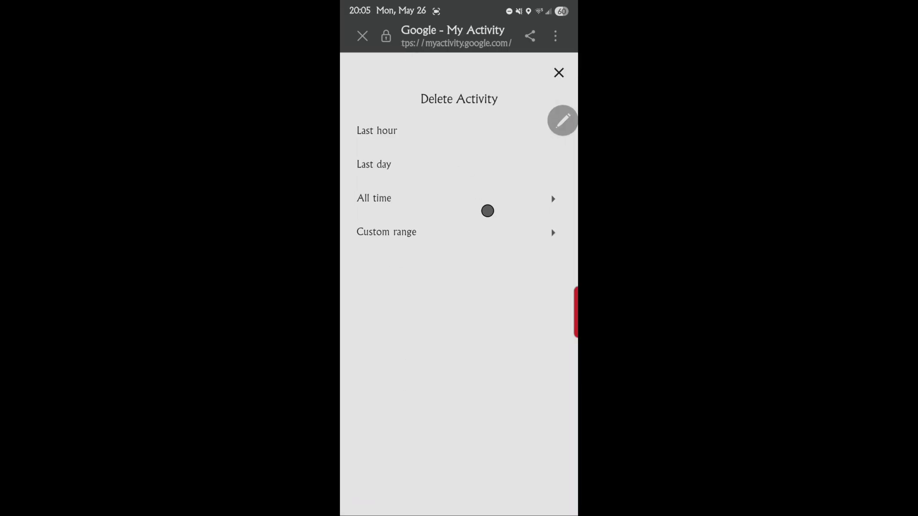
{"action": "left_click_drag", "start_coordinate": [453, 80], "coordinate": [496, 224]}
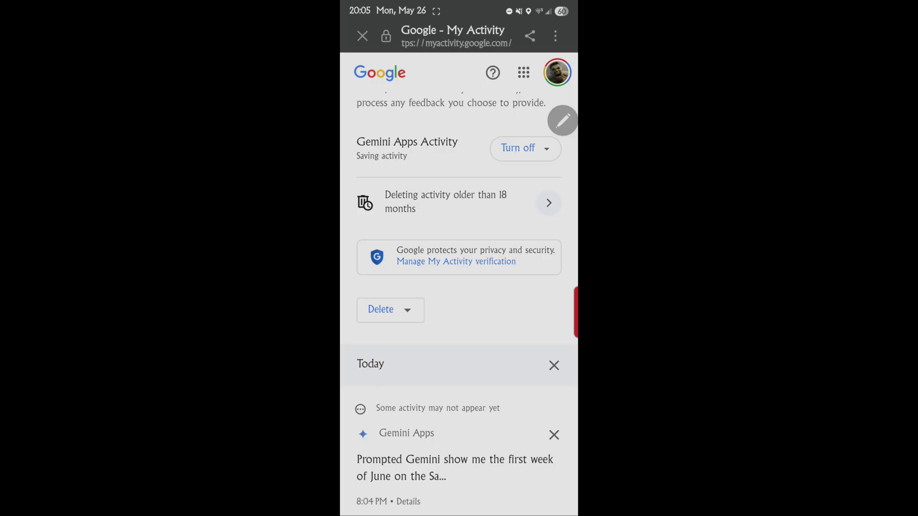
{"action": "left_click", "coordinate": [362, 36]}
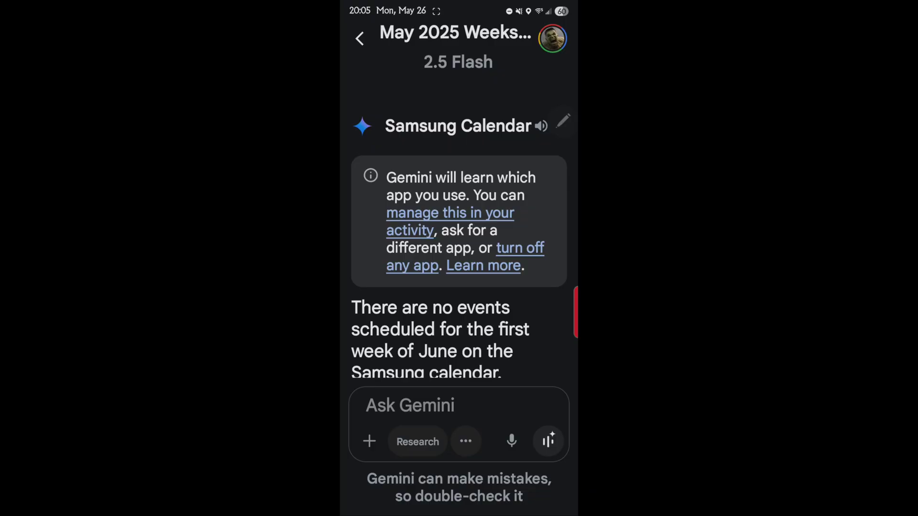
Ask Gemini by voice to add 1.4 million and 2.5 million and save the 3.9 million result to Samsung Notes.
{"action": "left_click", "coordinate": [512, 441]}
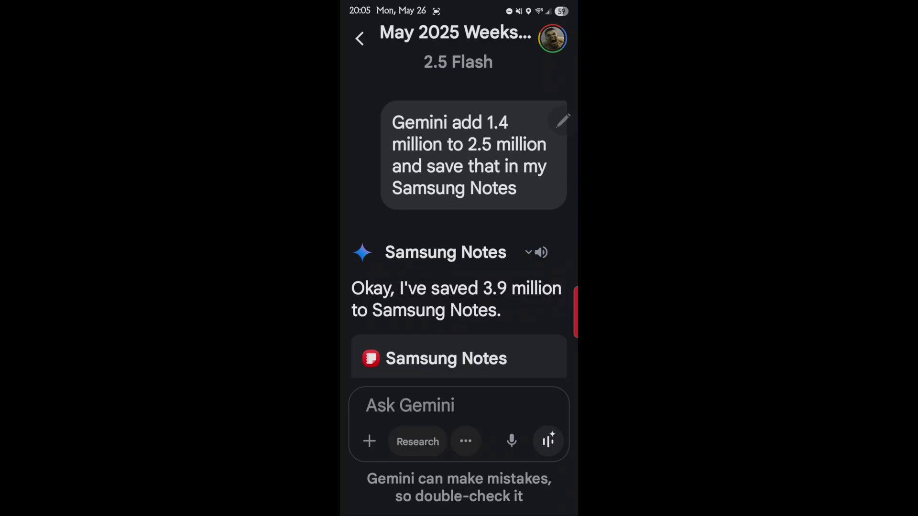
Open Samsung Notes from the card and trash the '1.4 million + 2.5 million' note.
{"action": "left_click", "coordinate": [425, 317]}
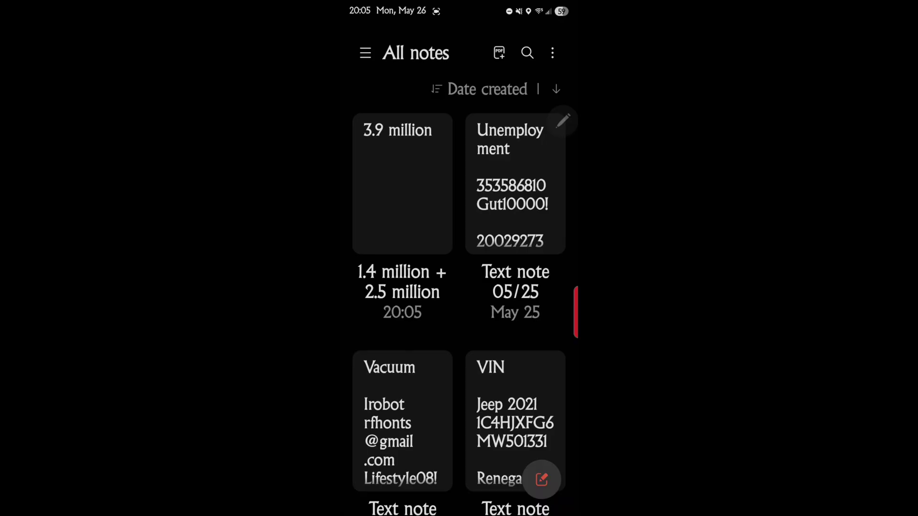
{"action": "left_click", "coordinate": [398, 166]}
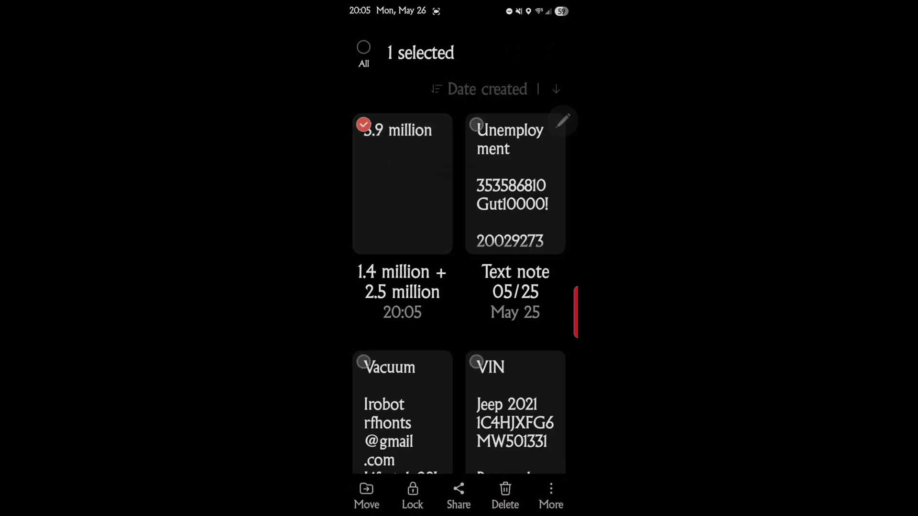
{"action": "left_click", "coordinate": [505, 498]}
{"action": "left_click", "coordinate": [494, 478]}
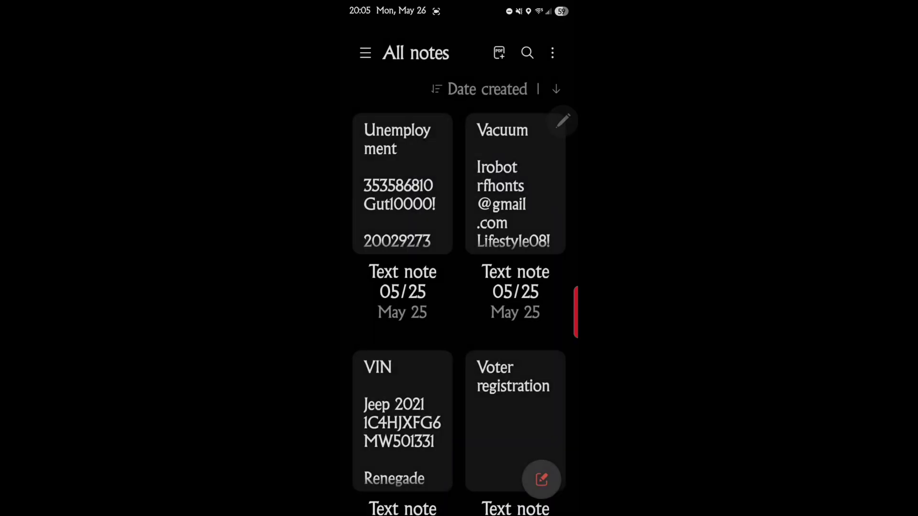